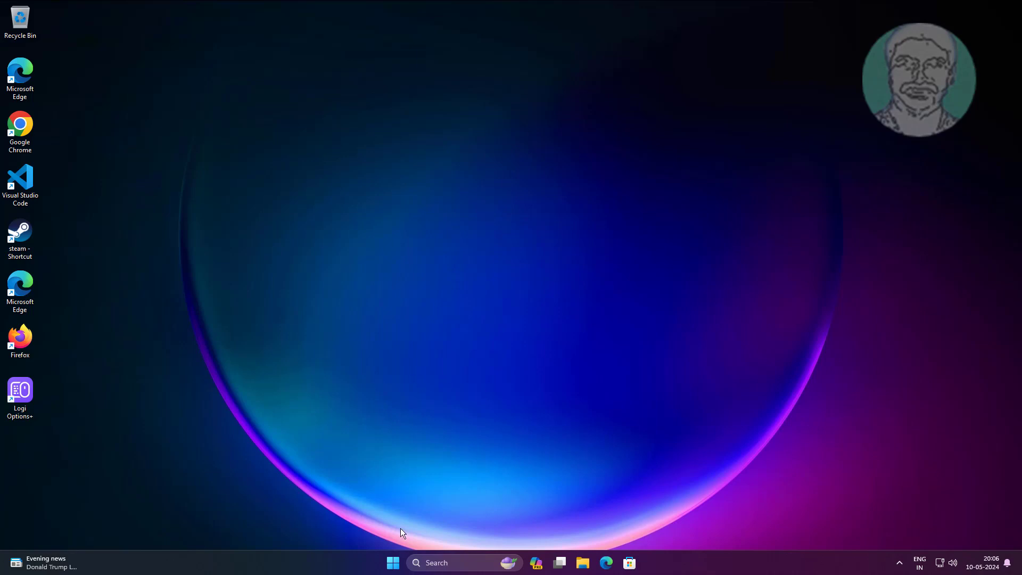
# Launch Command Prompt as administrator and run sfc /scannow.
pyautogui.click(443, 560)
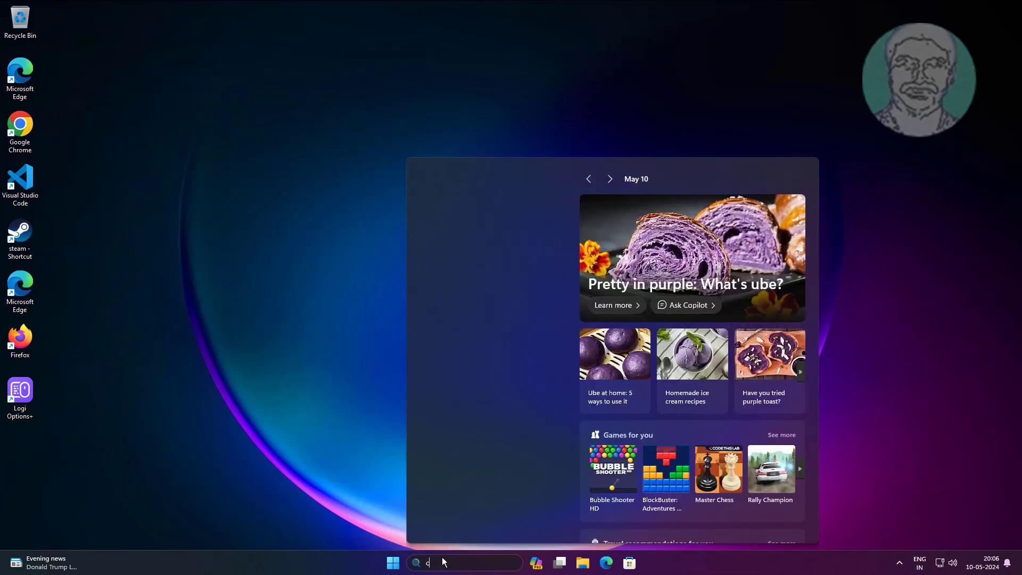
pyautogui.write('cmd')
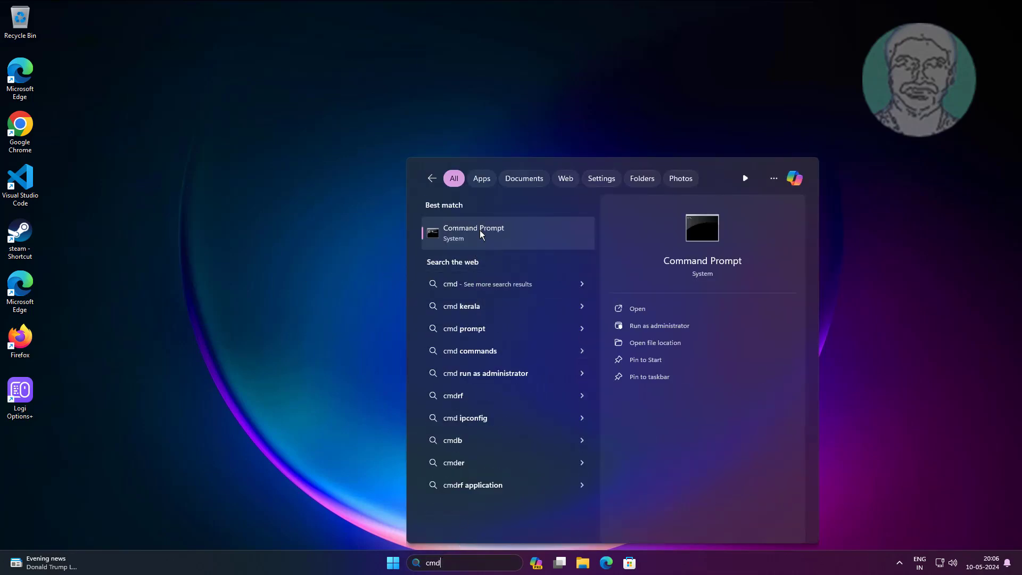
pyautogui.rightClick(480, 230)
pyautogui.click(522, 244)
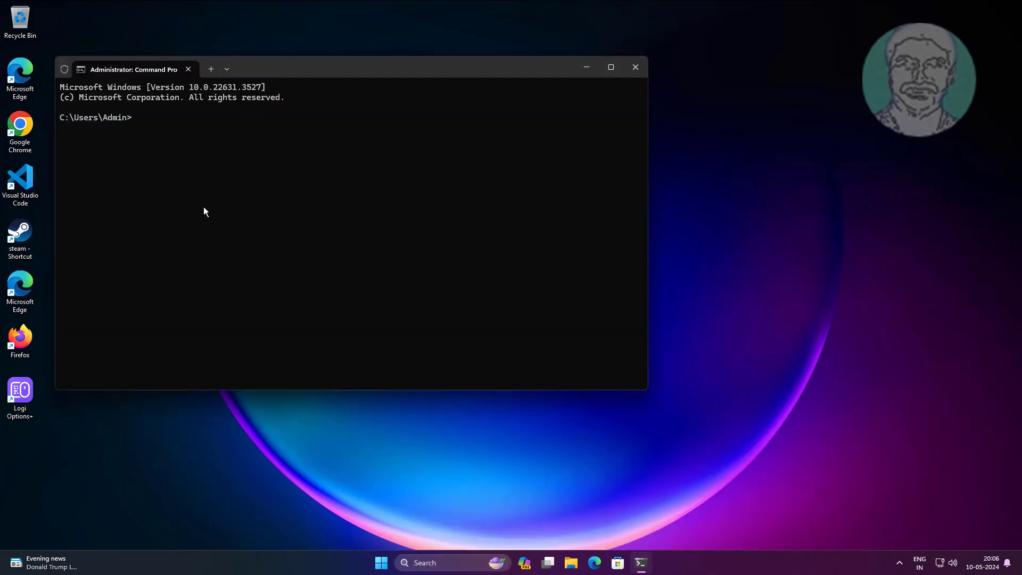
pyautogui.write('sfc ')
pyautogui.write('/scannow')
pyautogui.press('Return')
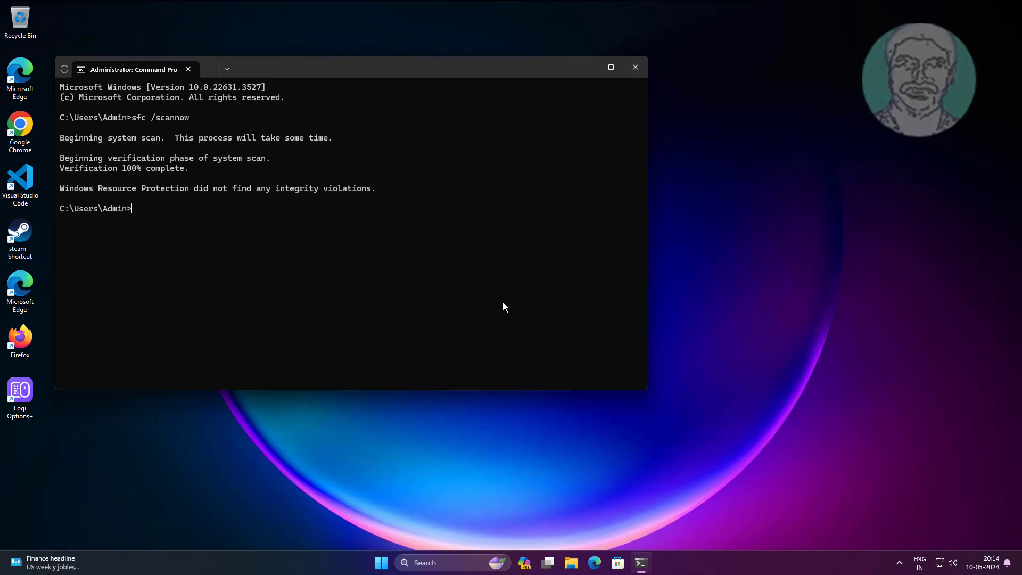
pyautogui.write('powercfg -')
pyautogui.write('restoredefaultschemes')
# Run powercfg -restoredefaultschemes to reset the default power schemes.
pyautogui.press('Return')
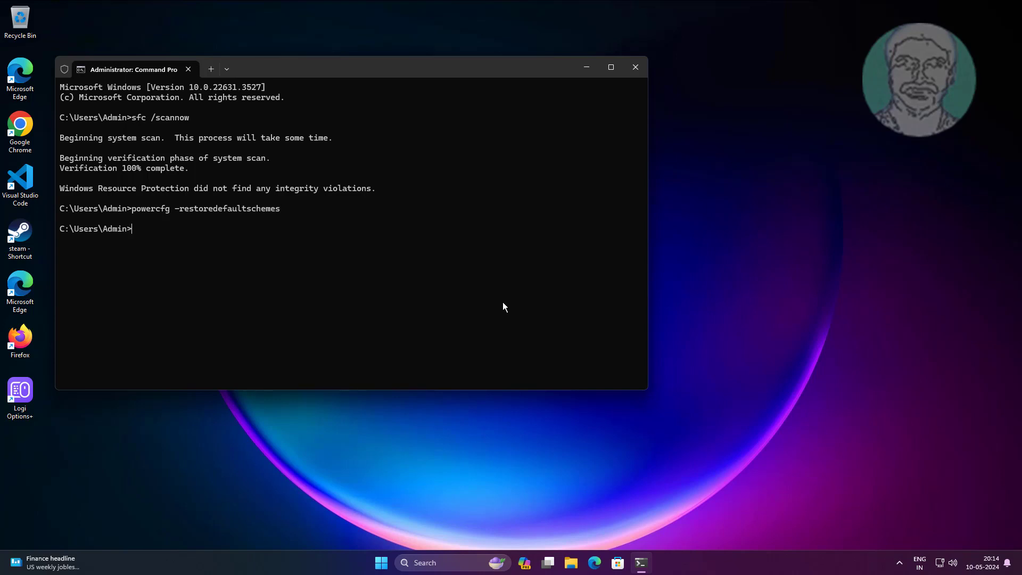
pyautogui.write('dism /online /cleanup-image /restorehealth')
# Run dism /online /cleanup-image /restorehealth to repair the Windows image.
pyautogui.press('Return')
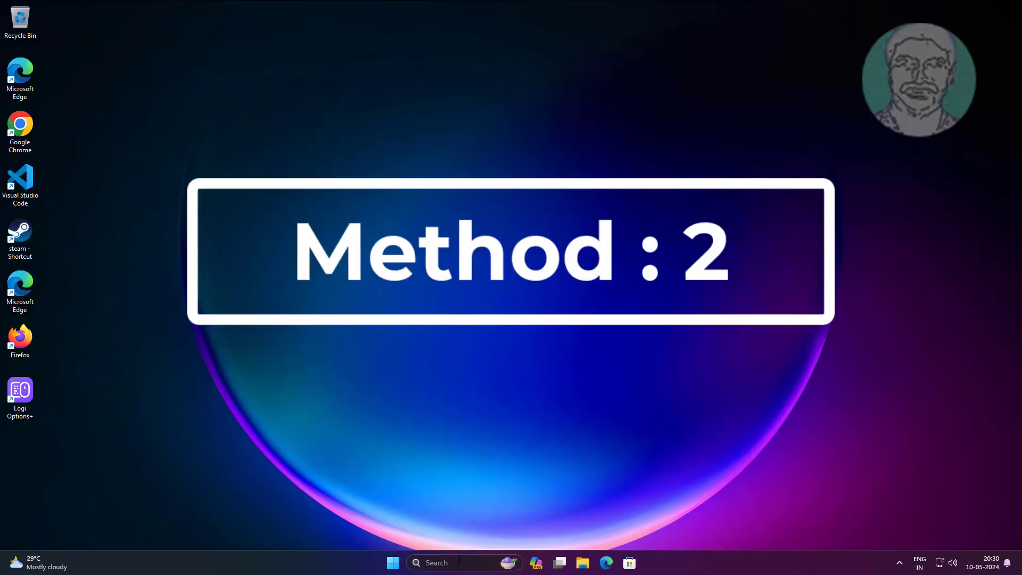
# Find regedit in search and launch Registry Editor as administrator.
pyautogui.click(473, 561)
pyautogui.write('registry Editoredit')
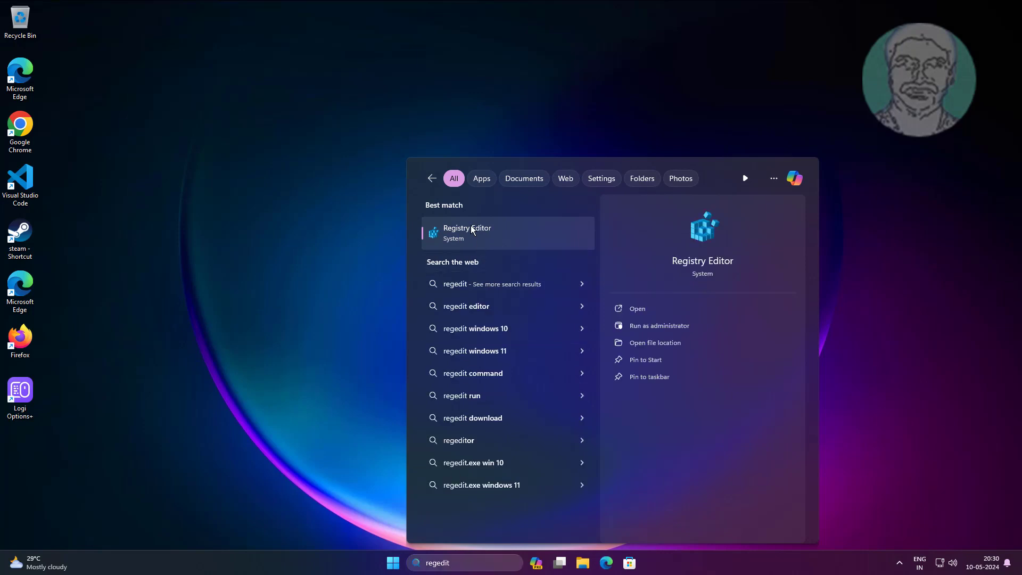
pyautogui.rightClick(472, 230)
pyautogui.click(496, 239)
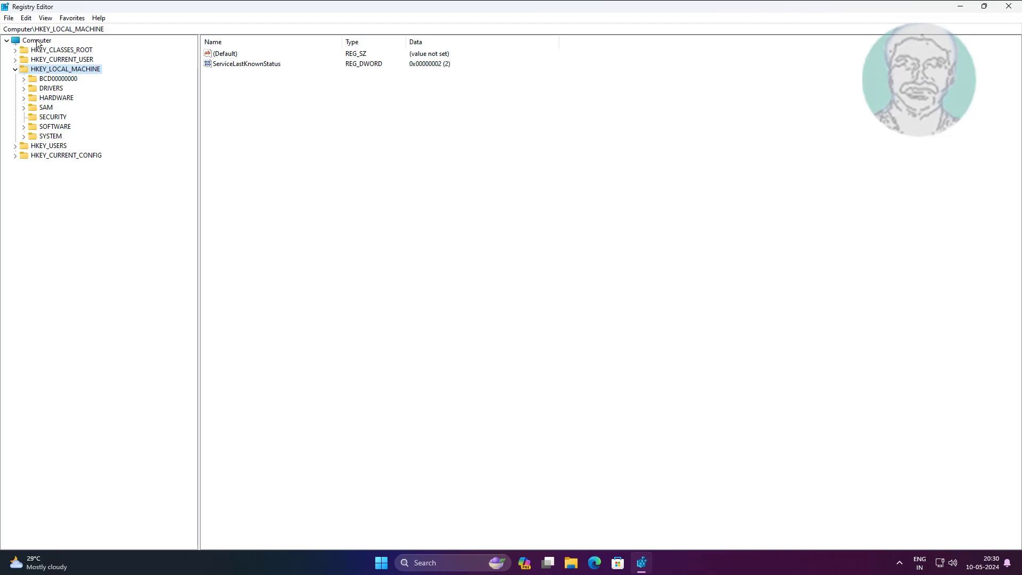
# Replace 'Computer' in the address bar with the pasted bc5038f7-23e0-4960-96da-33abaf5935ec PowerSettings path.
pyautogui.click(37, 41)
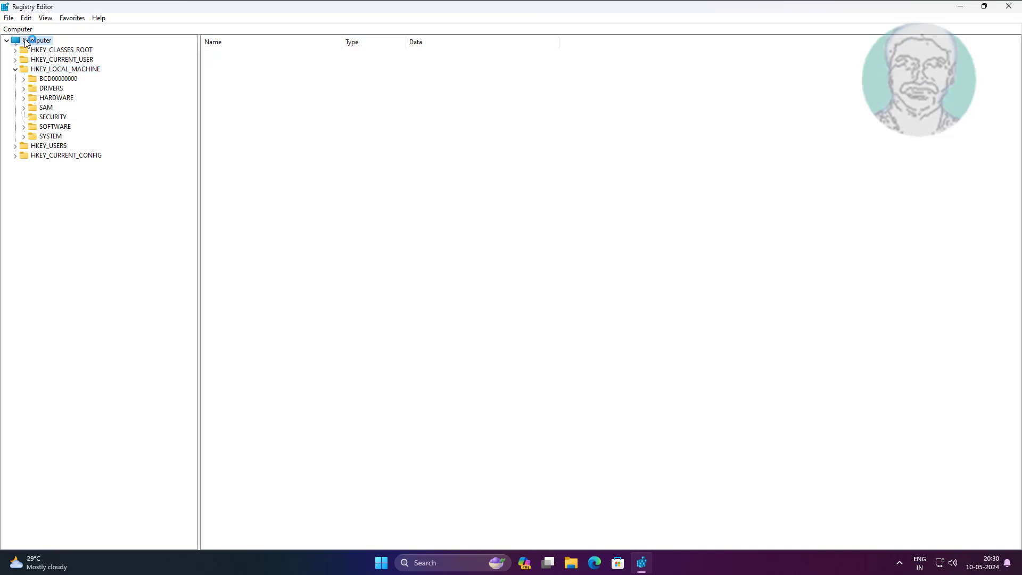
pyautogui.click(34, 29)
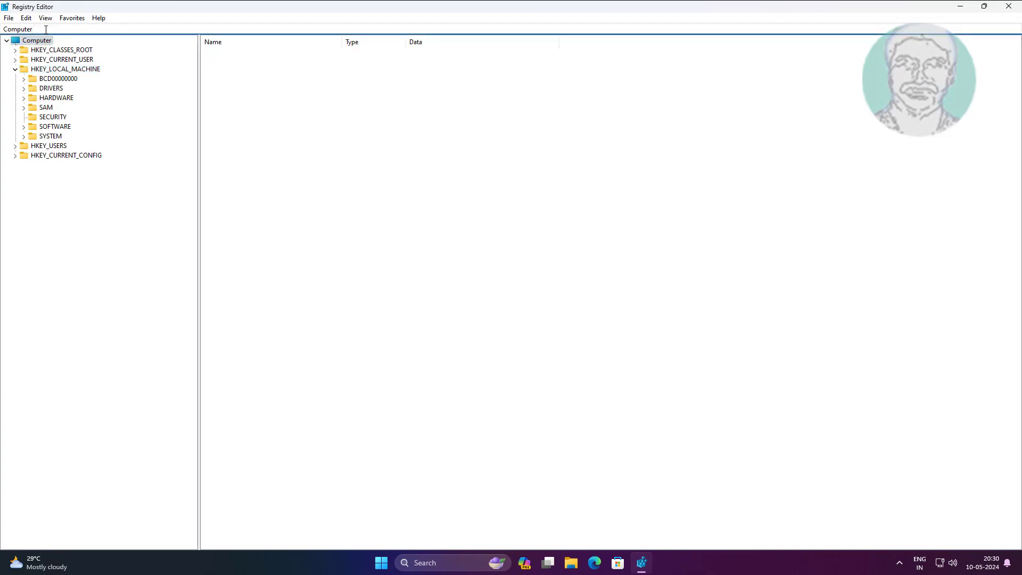
pyautogui.doubleClick(34, 29)
pyautogui.rightClick(21, 31)
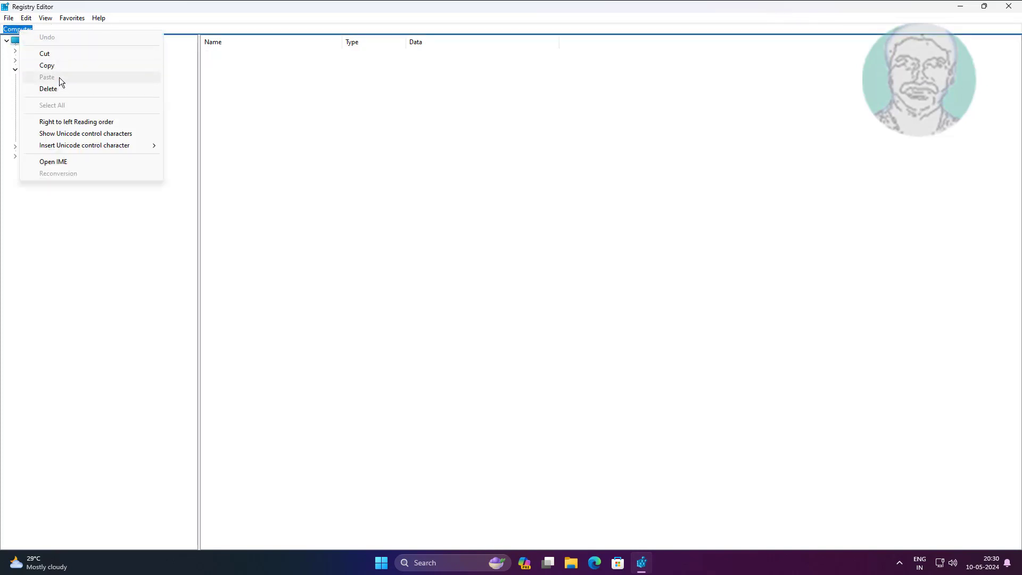
pyautogui.click(365, 187)
pyautogui.click(6, 41)
pyautogui.doubleClick(16, 41)
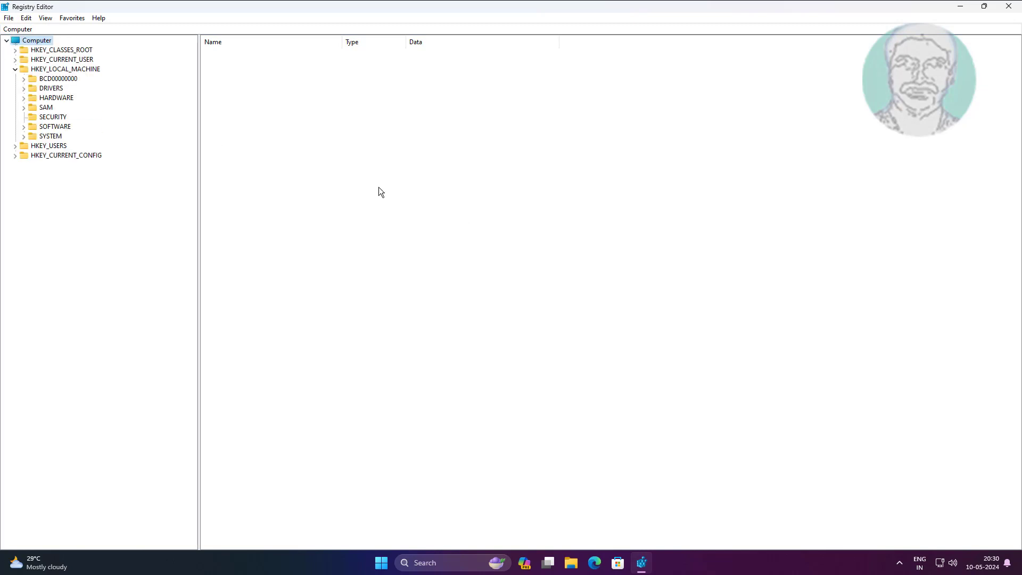
pyautogui.click(11, 29)
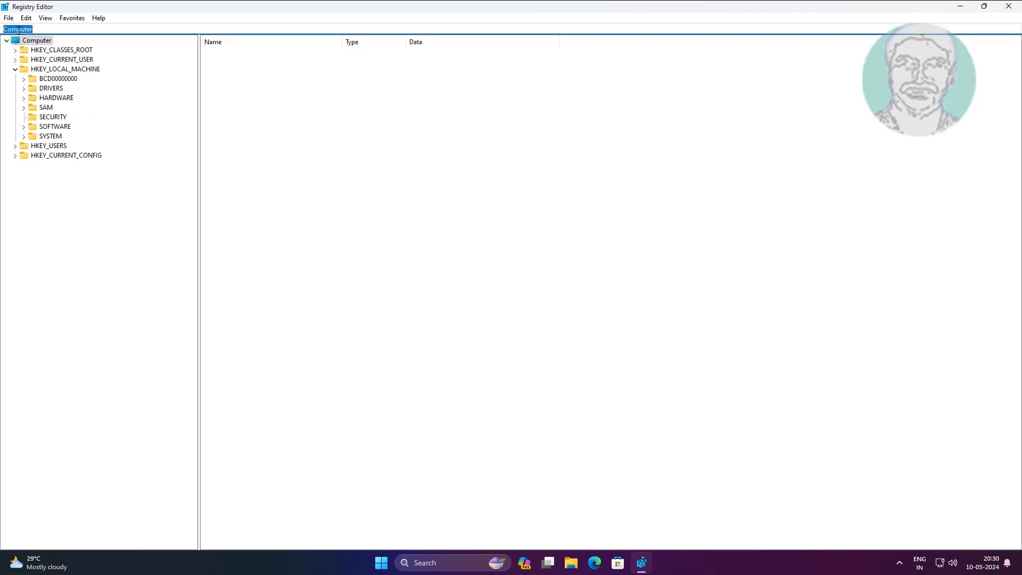
pyautogui.rightClick(18, 31)
pyautogui.click(54, 76)
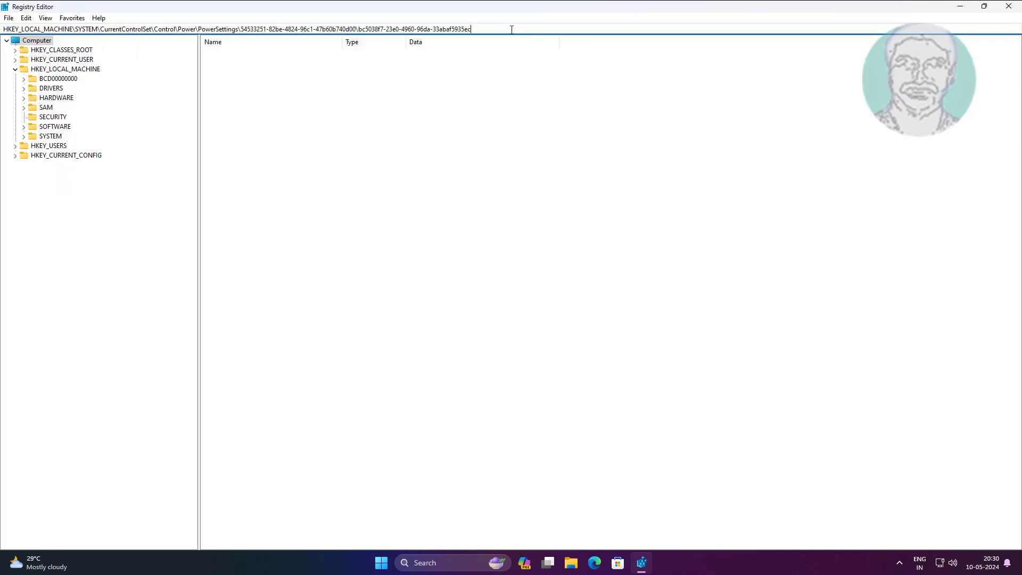
# Go to the bc5038f7 key and change its Attributes value data to 2.
pyautogui.press('Return')
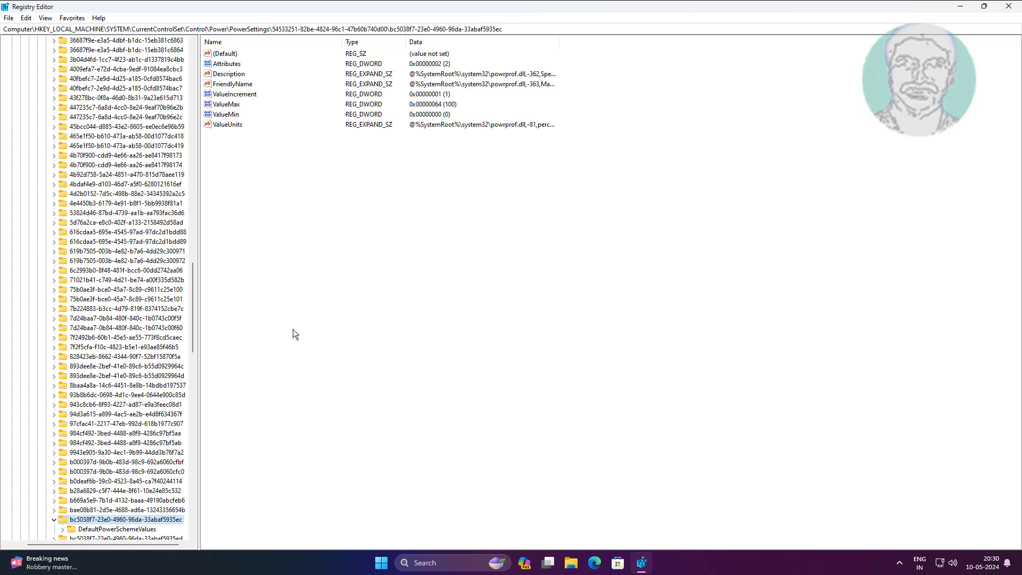
pyautogui.click(244, 66)
pyautogui.doubleClick(233, 66)
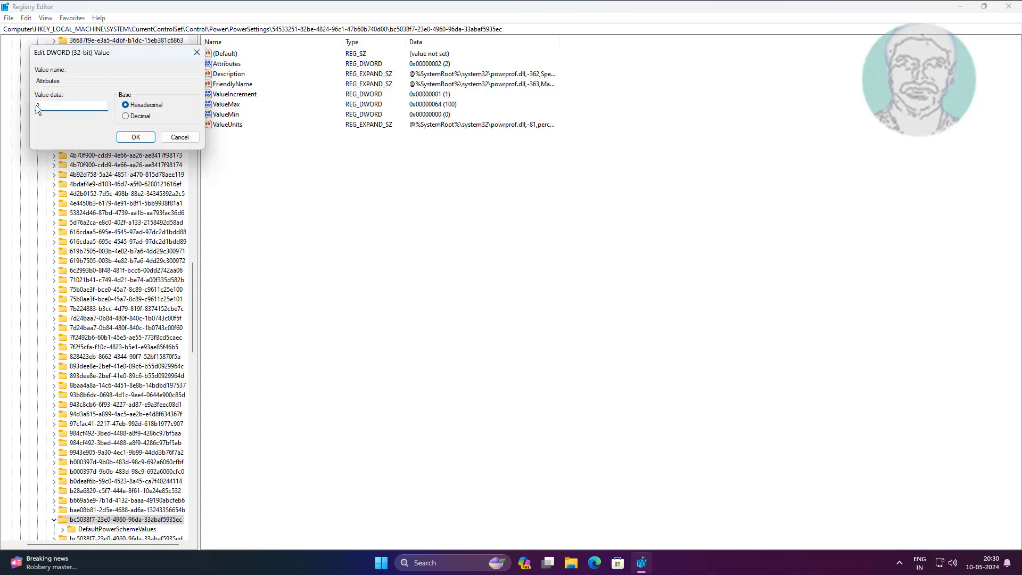
pyautogui.click(134, 141)
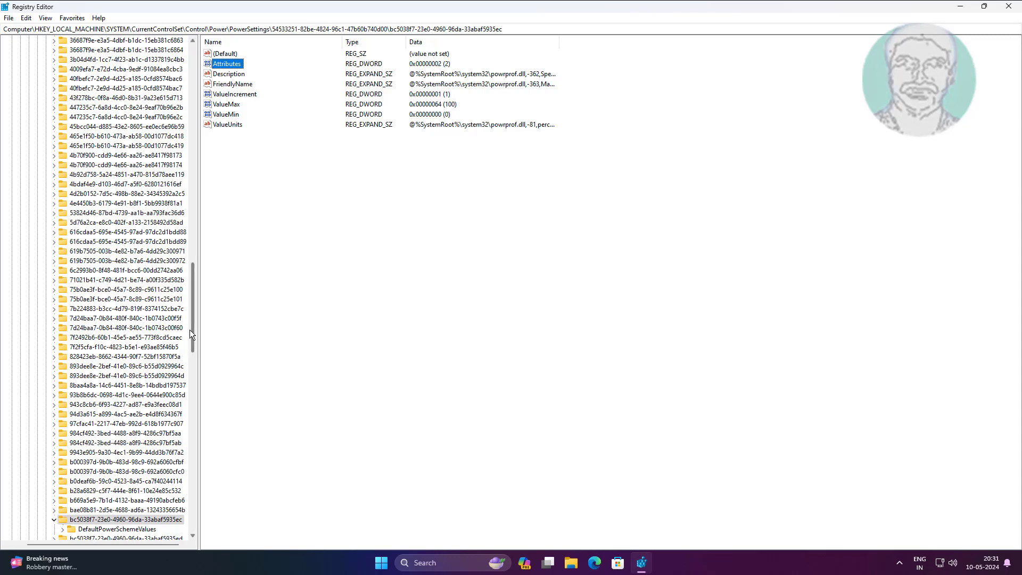
pyautogui.scroll(2, 193, 280)
pyautogui.moveTo(193, 281); pyautogui.dragTo(185, 58)
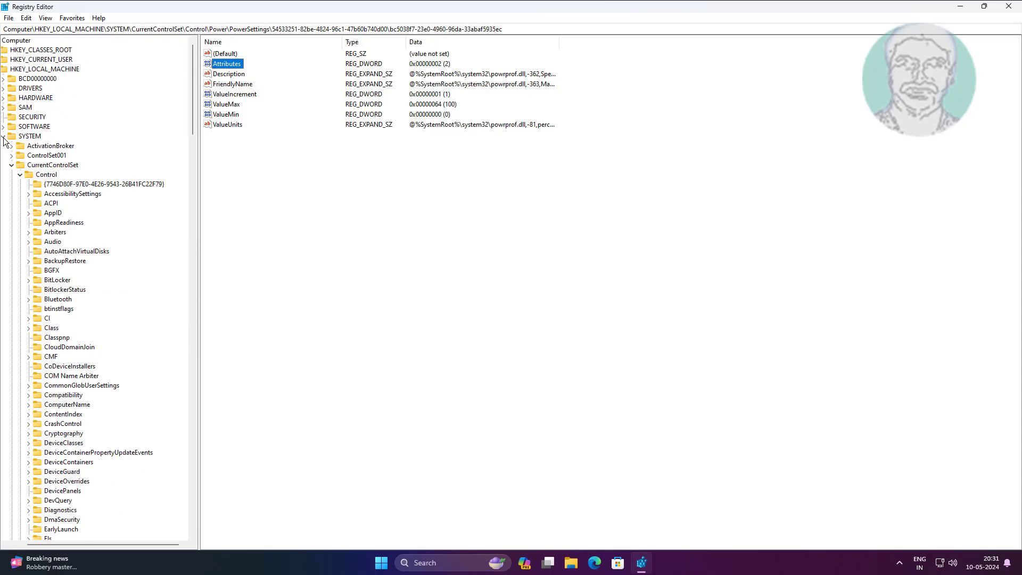
# Collapse the SYSTEM branch and close Registry Editor.
pyautogui.click(23, 136)
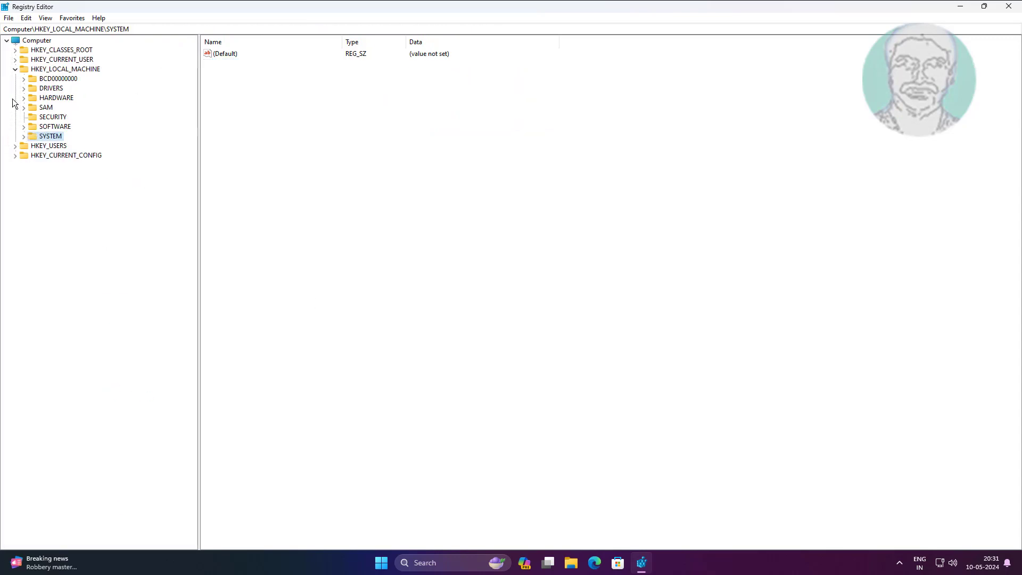
pyautogui.click(1007, 6)
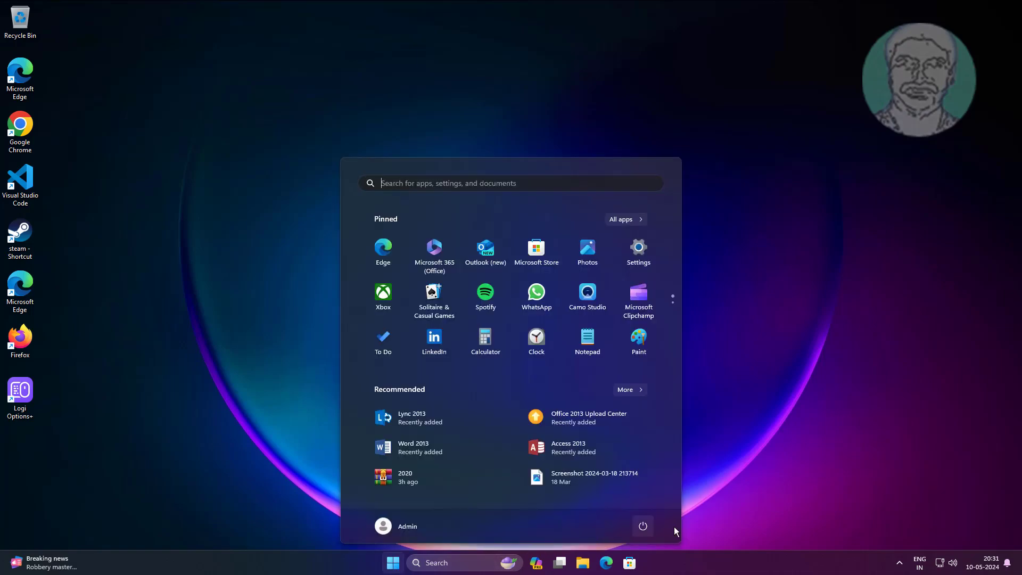